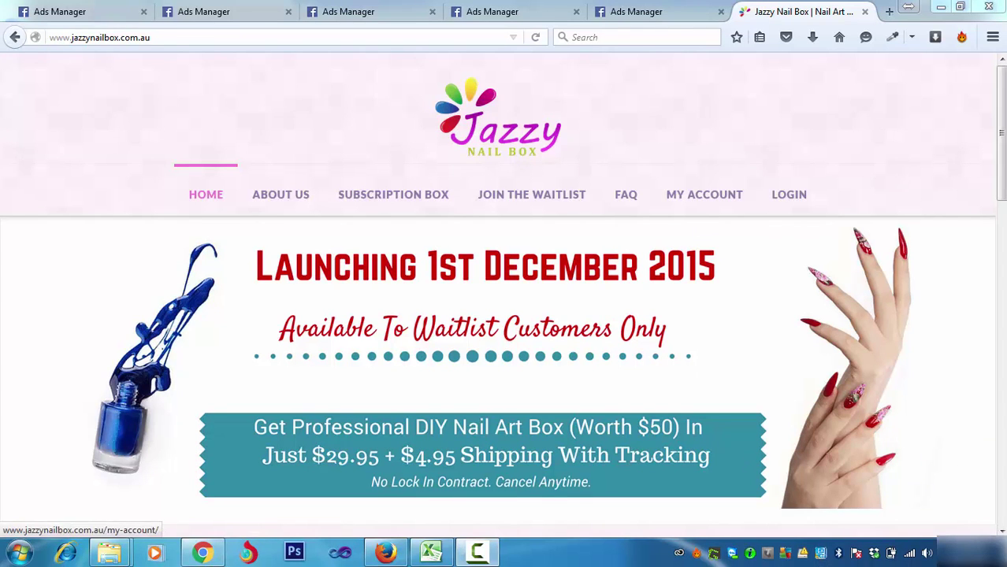
Step: Scroll the Jazzy Nail Box homepage's nail-box section, then return to the page-likes Ad Preview
left_click_drag(1002, 150, 1002, 83)
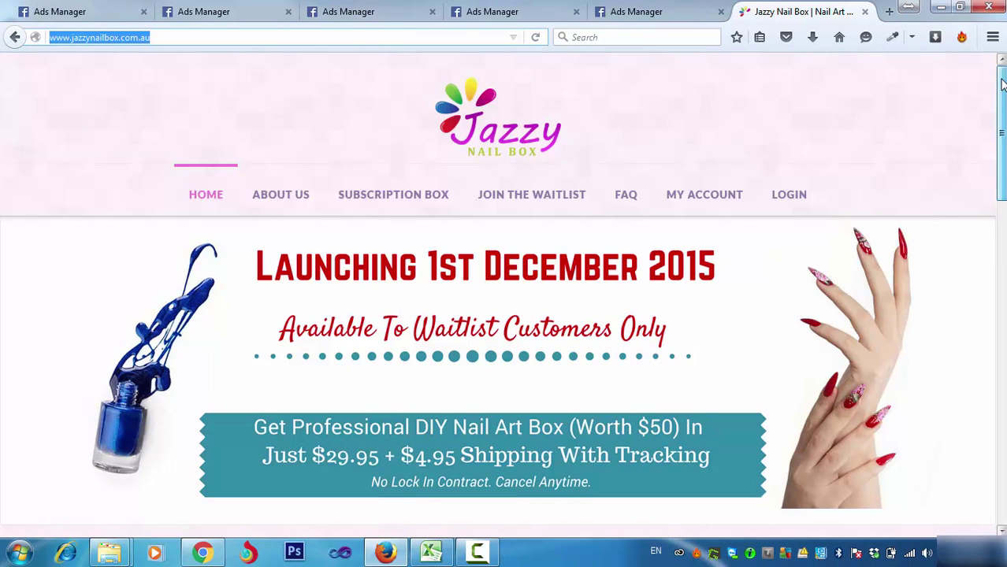
mouse_move(1003, 142)
left_mouse_down()
mouse_move(1002, 230)
mouse_move(999, 142)
left_mouse_up()
scroll(1002, 230, "down", 5)
scroll(1002, 230, "up", 4)
scroll(999, 142, "down", 4)
scroll(999, 142, "up", 4)
left_click_drag(1002, 131, 898, 70)
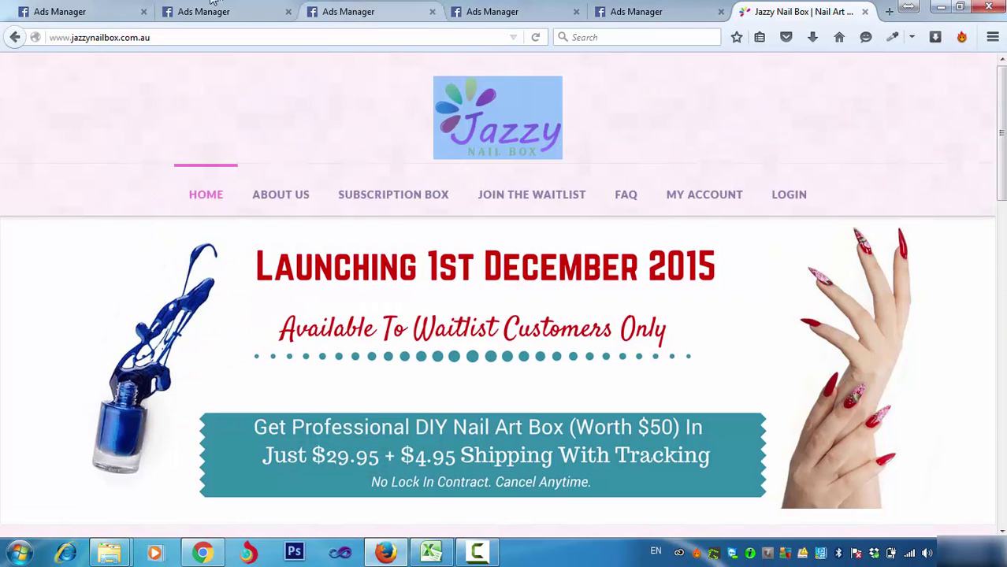
left_click(70, 11)
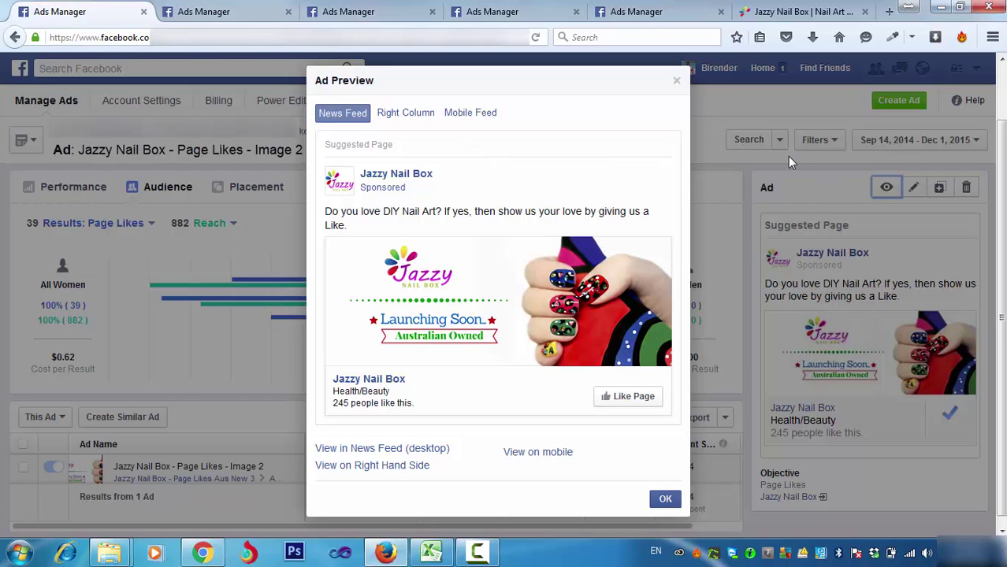
Step: Show the Jazzy Nail Box - Page Likes Aus New 3 campaign: 153 page likes, 3,045 reach
left_click(193, 11)
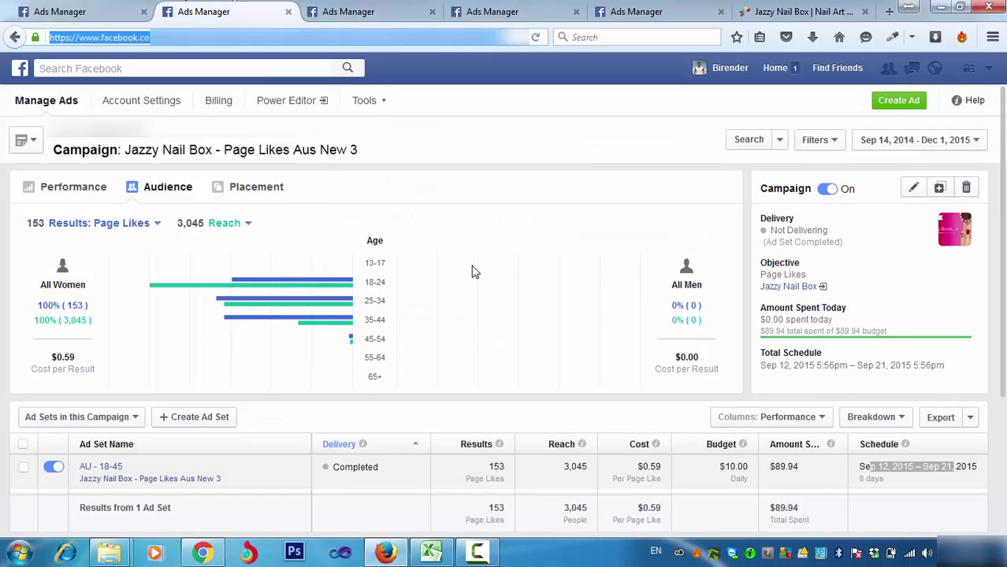
left_click(773, 365)
left_click_drag(766, 365, 960, 370)
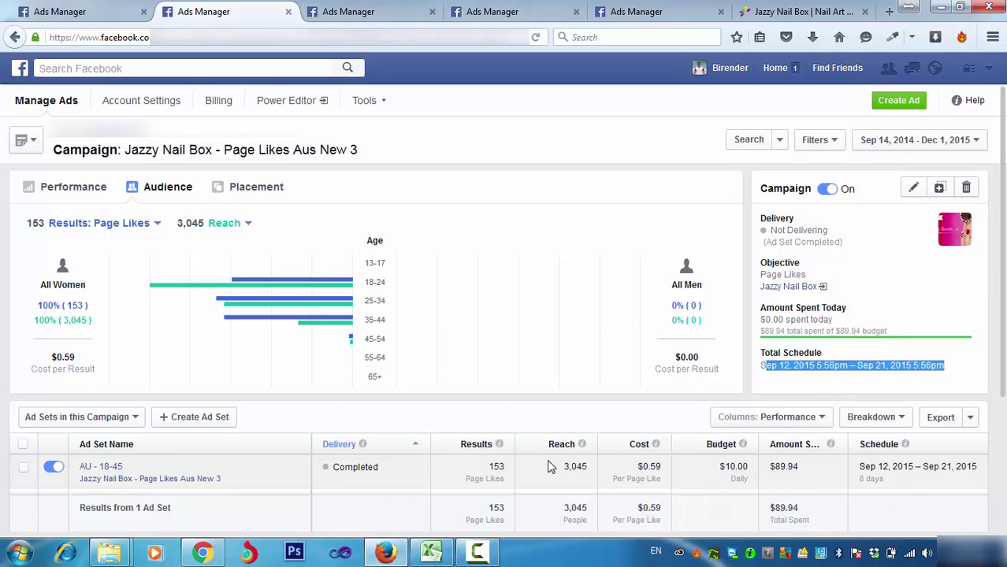
key("ctrl+a")
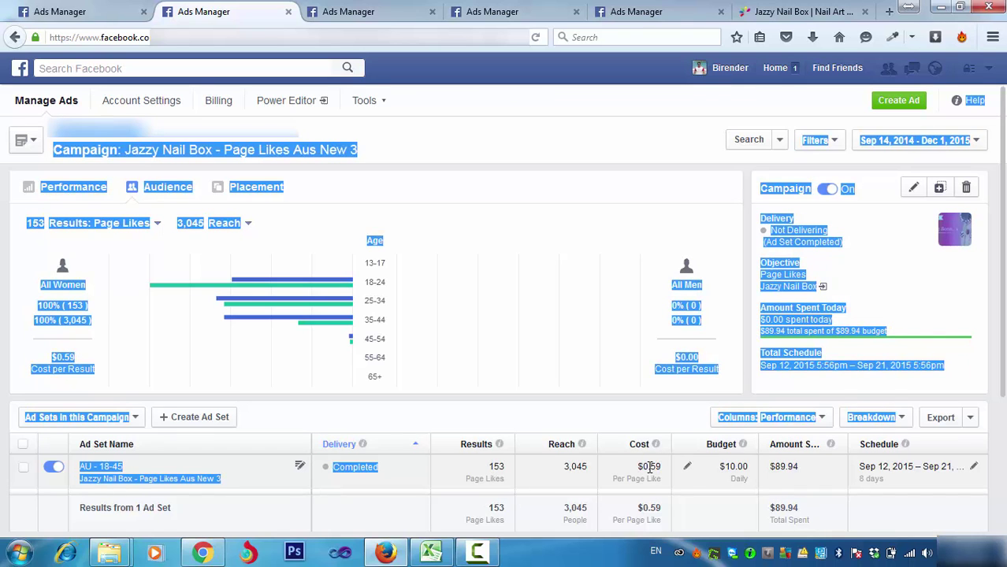
mouse_move(643, 467)
left_mouse_down()
mouse_move(664, 479)
mouse_move(661, 465)
left_mouse_up()
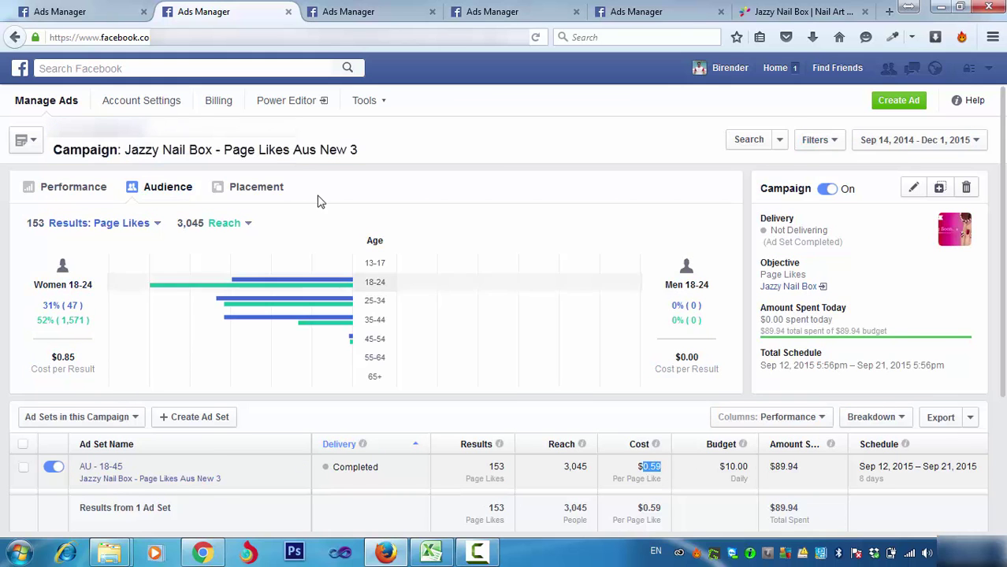
mouse_move(285, 289)
mouse_move(285, 306)
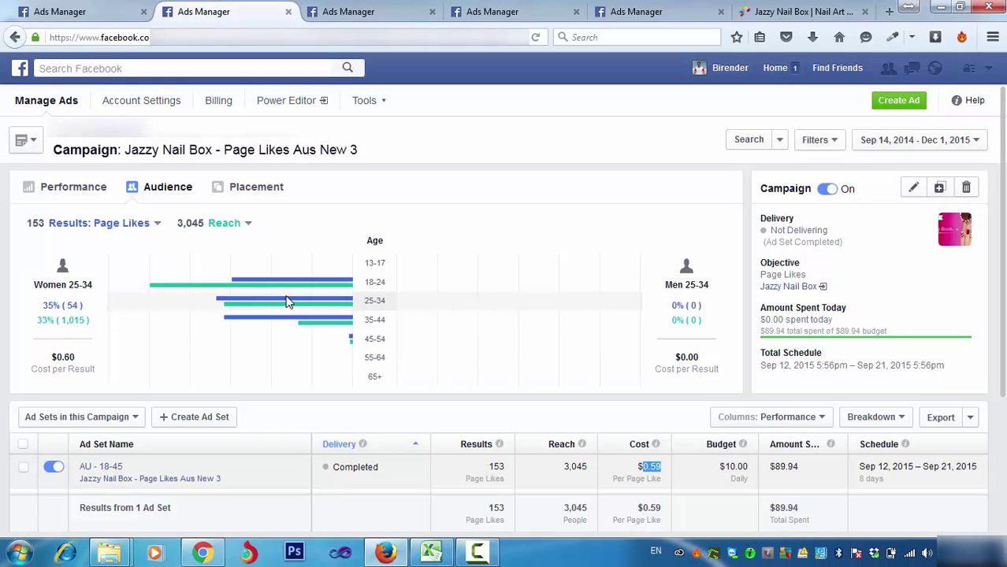
mouse_move(297, 328)
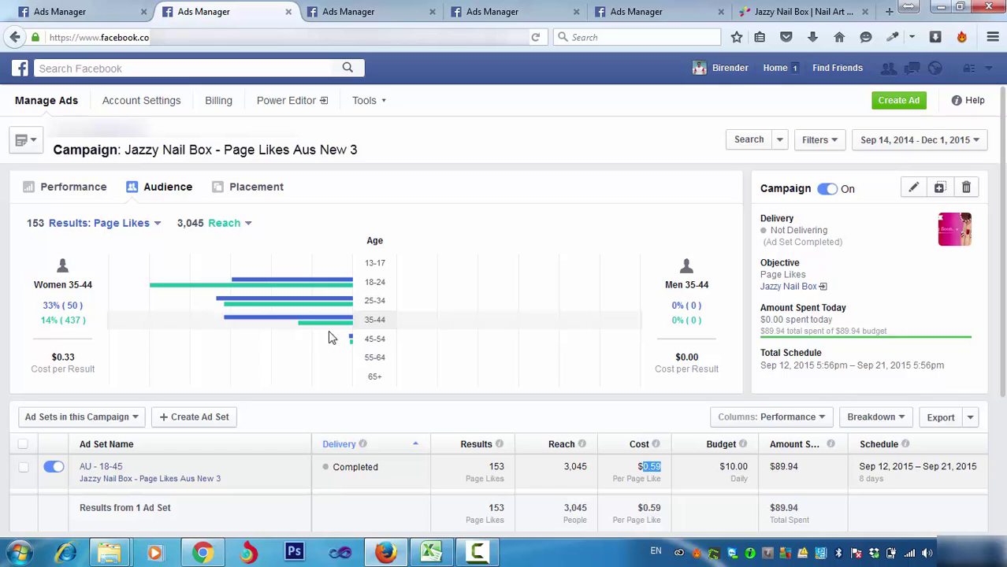
mouse_move(352, 343)
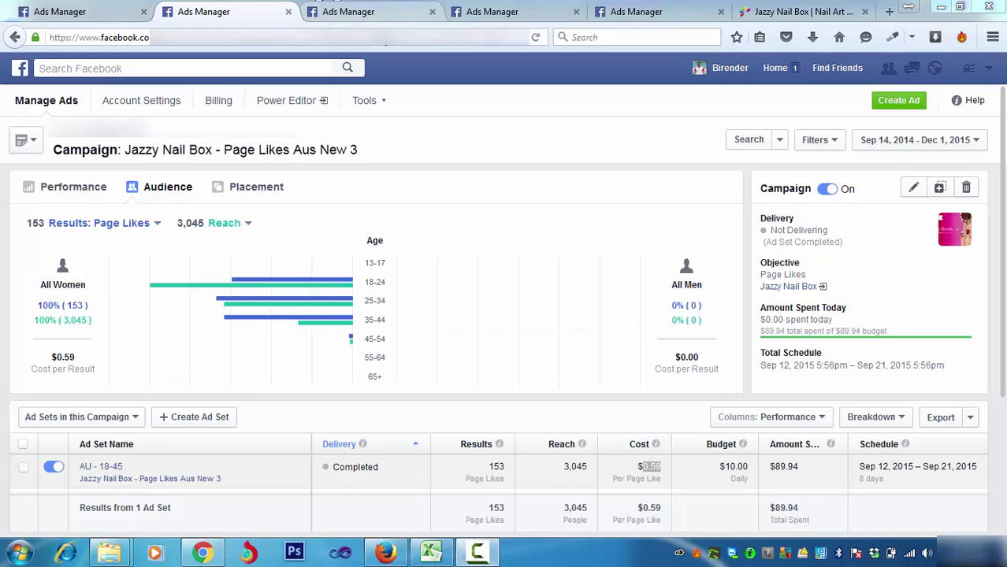
Step: Show the waitlist campaign's age-group rows under its ad set, clearing the stray text selection
left_click(336, 7)
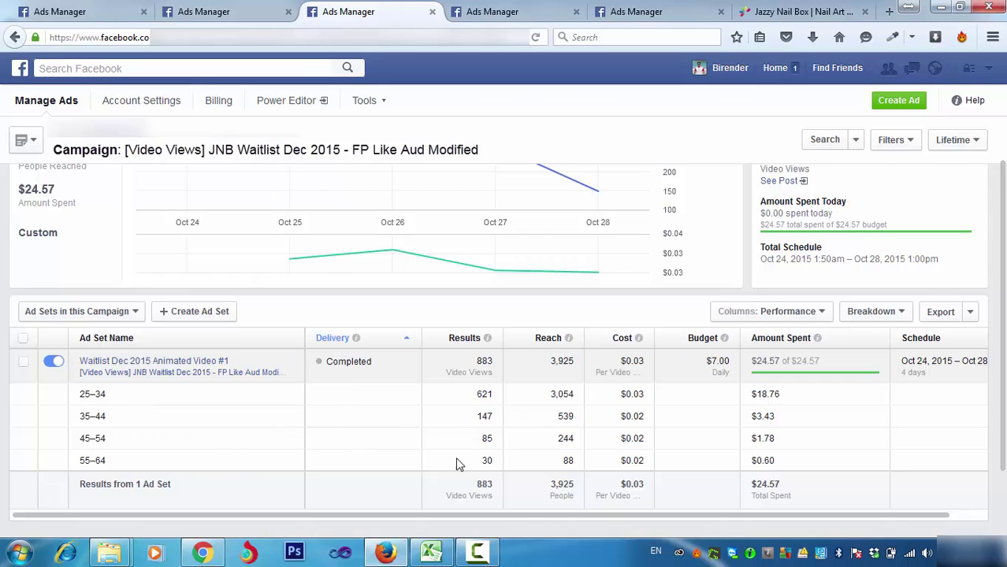
left_click(479, 418, "shift")
left_click(470, 420)
Step: Open the [CTW] JNB Waitlist Dec 2015 - Lookalike campaign results
left_click(536, 10)
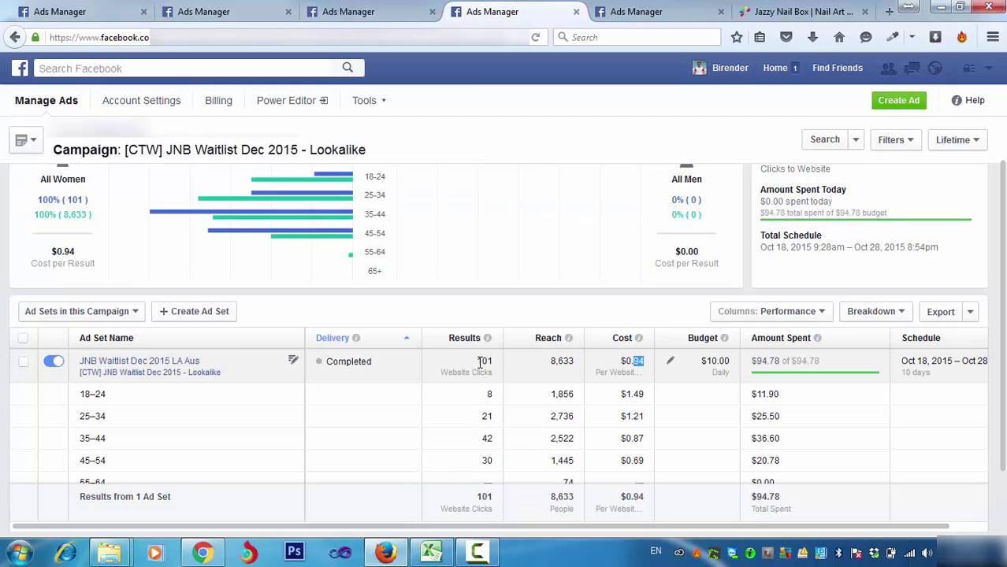
key("ctrl+a")
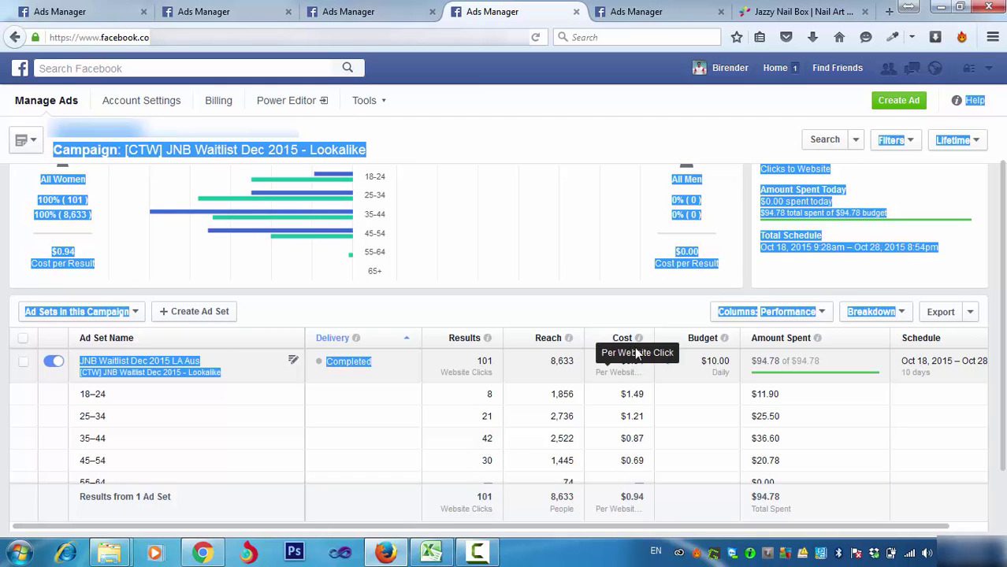
left_click(235, 424)
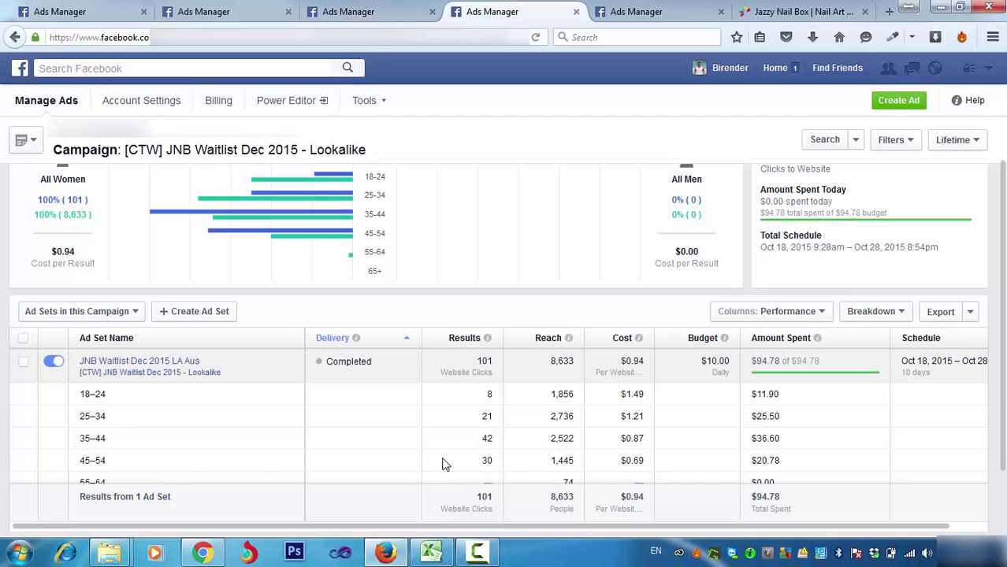
Step: Inspect the Audience chart's age-group rows, then bring up the FP Like Audience waitlist campaign
mouse_move(335, 185)
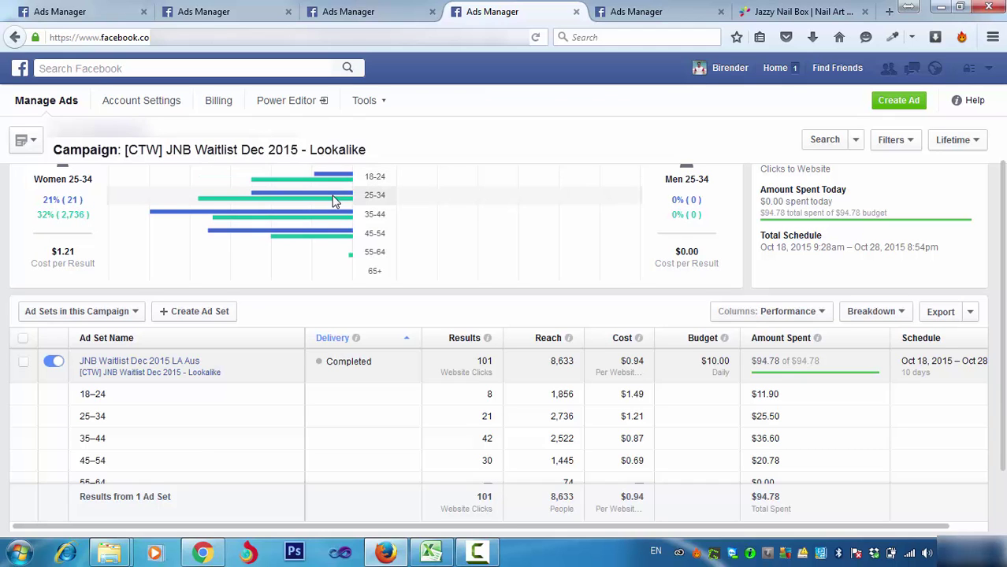
mouse_move(329, 225)
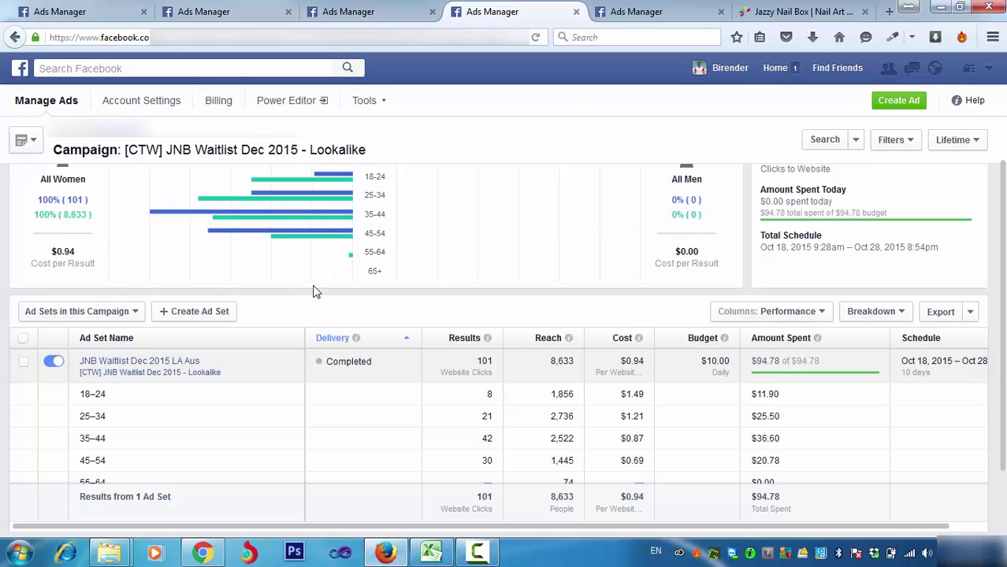
mouse_move(365, 270)
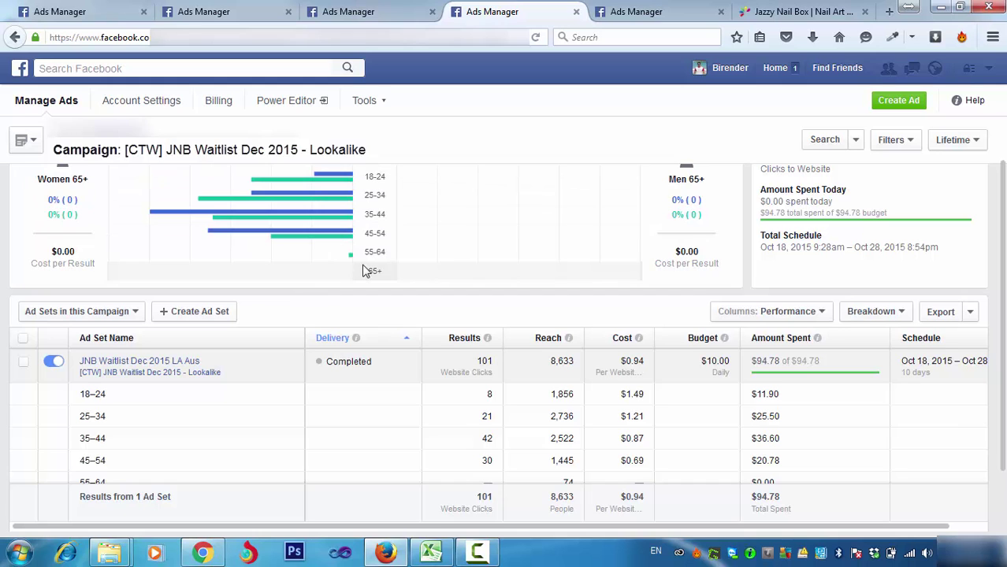
mouse_move(285, 197)
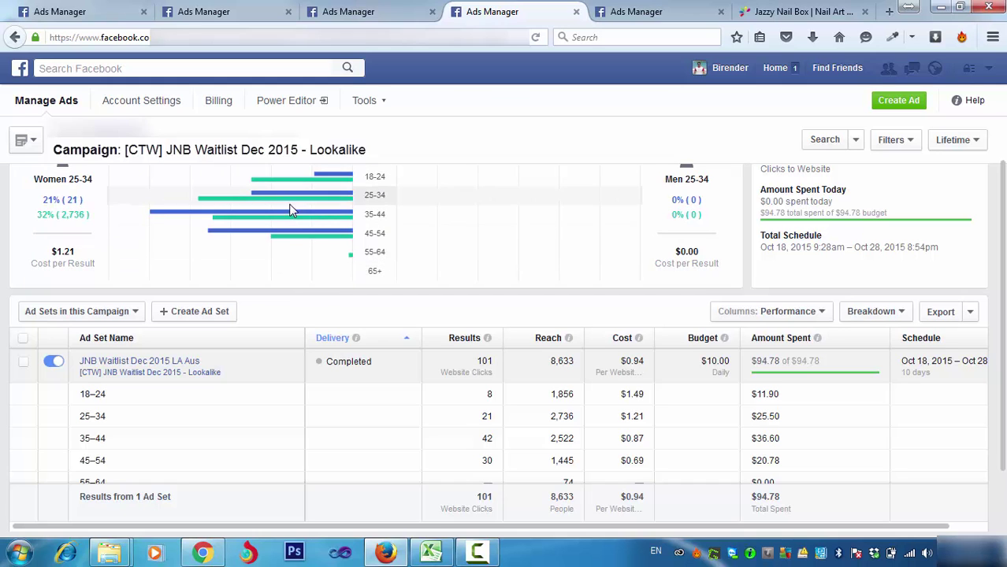
mouse_move(367, 185)
mouse_move(364, 232)
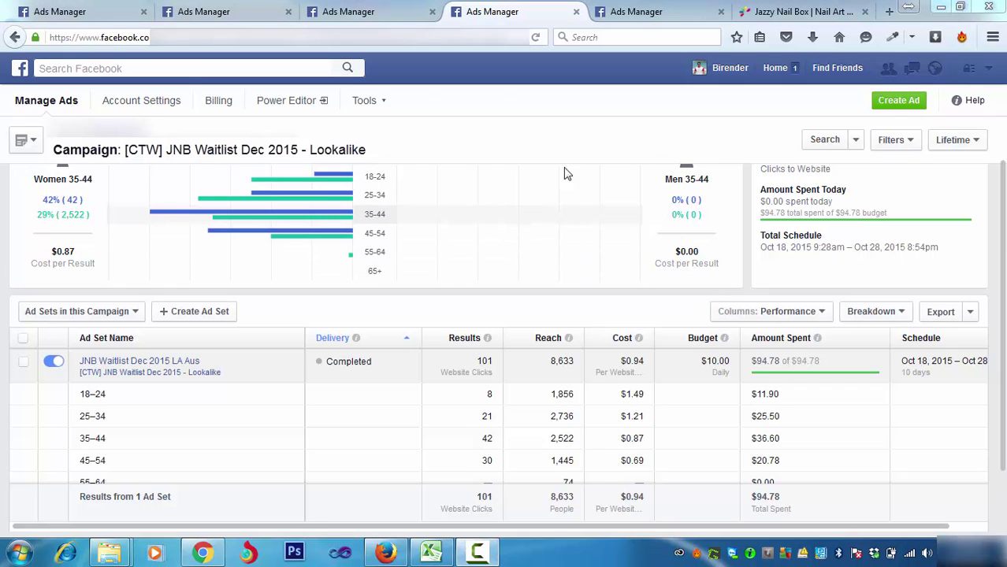
left_click(636, 14)
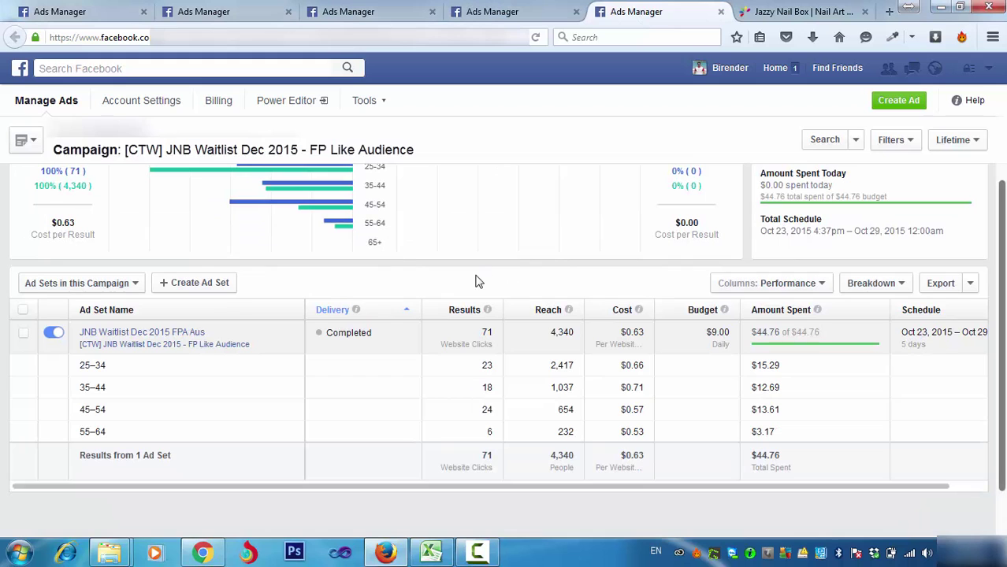
left_click_drag(1000, 287, 1001, 246)
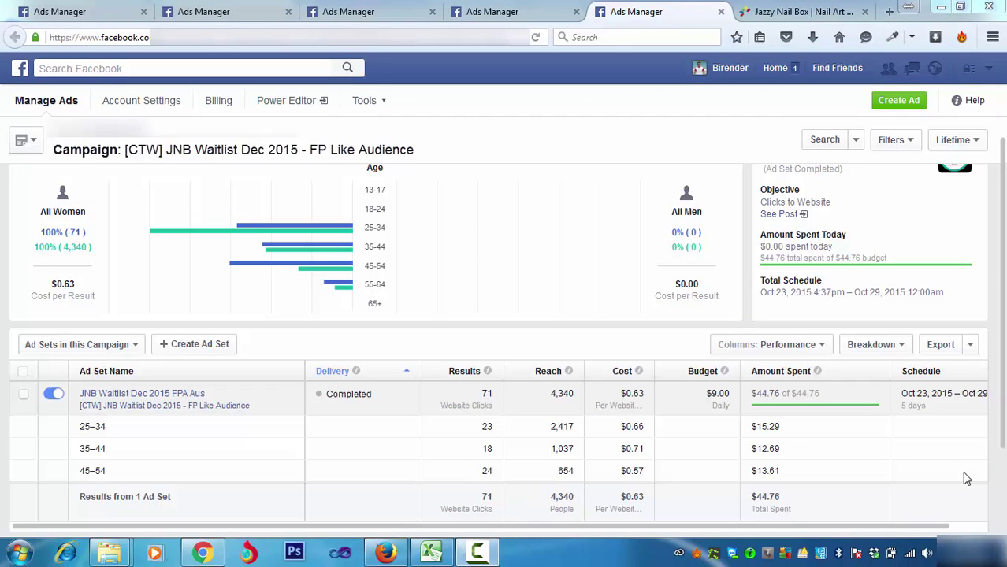
mouse_move(592, 213)
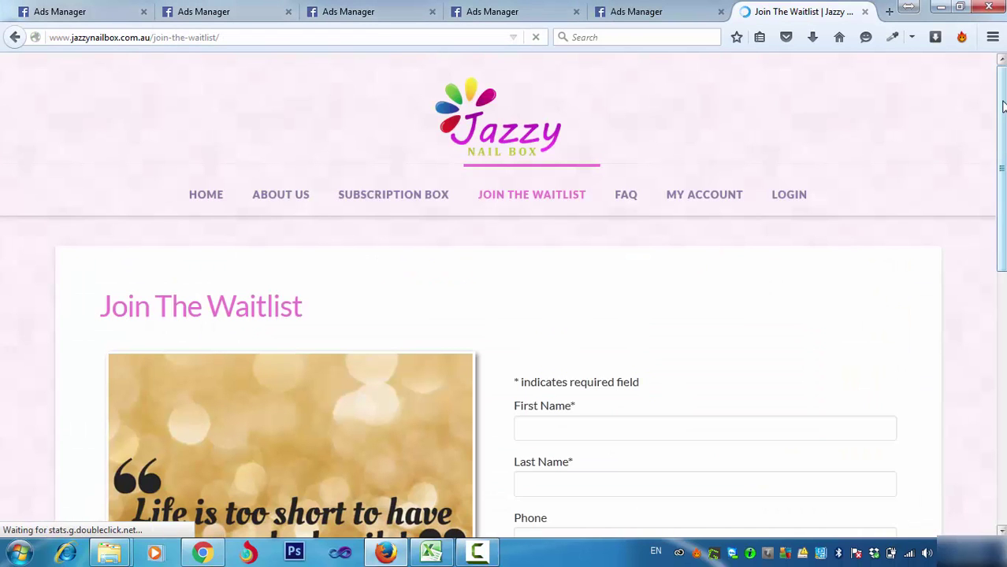
Step: Scroll the Join The Waitlist form and step through its First Name, Last Name, Phone, Email, Message fields
scroll(1004, 105, "down", 3)
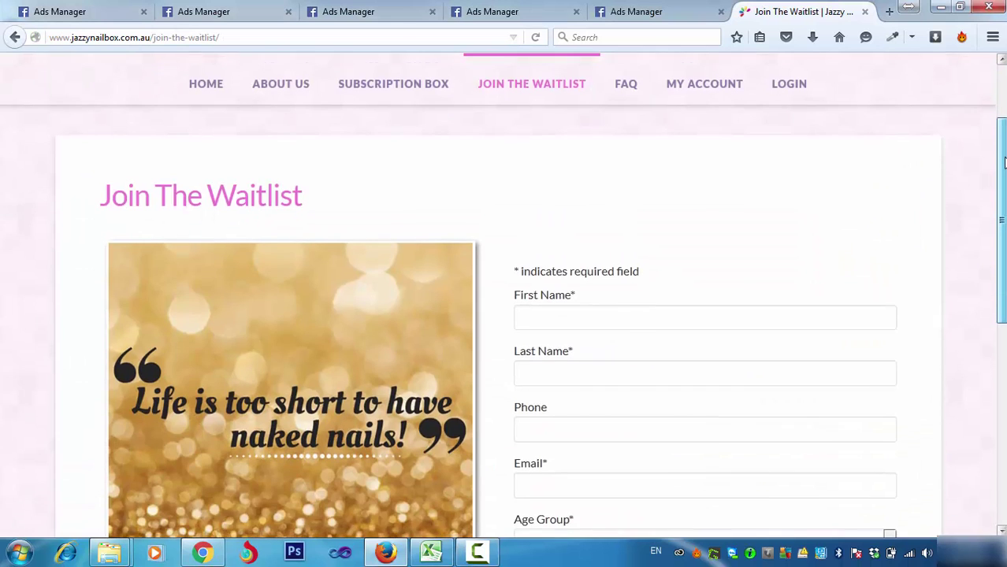
scroll(1004, 105, "down", 3)
scroll(954, 223, "down", 1)
scroll(953, 223, "up", 1)
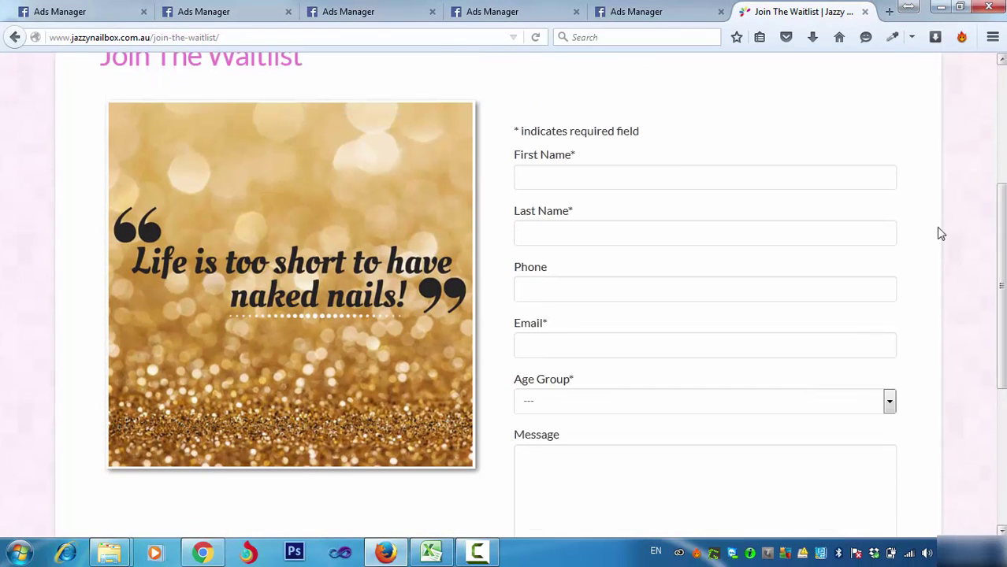
left_click(616, 171)
left_click(605, 232)
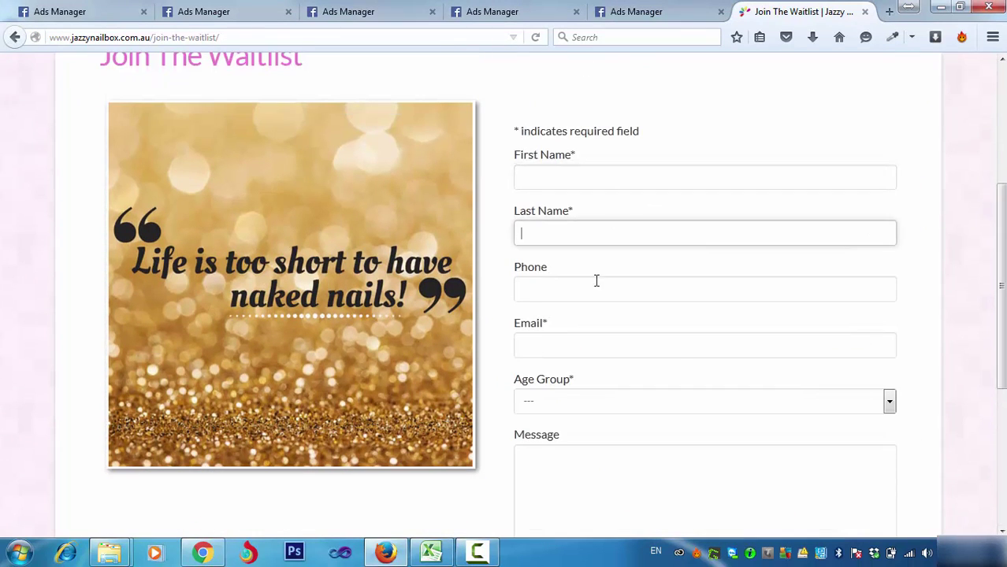
left_click(583, 293)
left_click(585, 352)
left_click(605, 463)
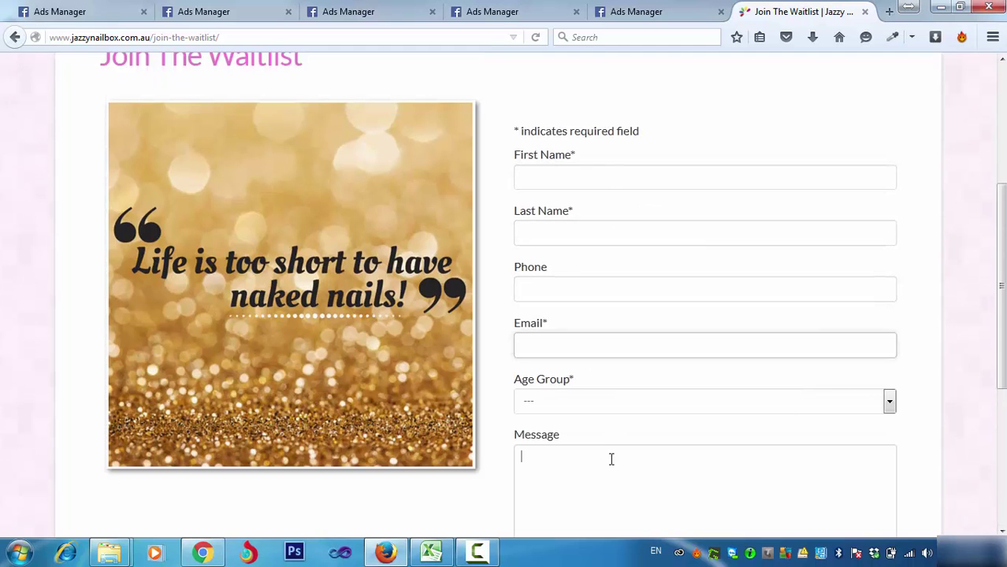
Step: Display the Age Group dropdown's ranges, then switch to the Excel waitlist sign-ups sheet
left_click_drag(999, 302, 999, 422)
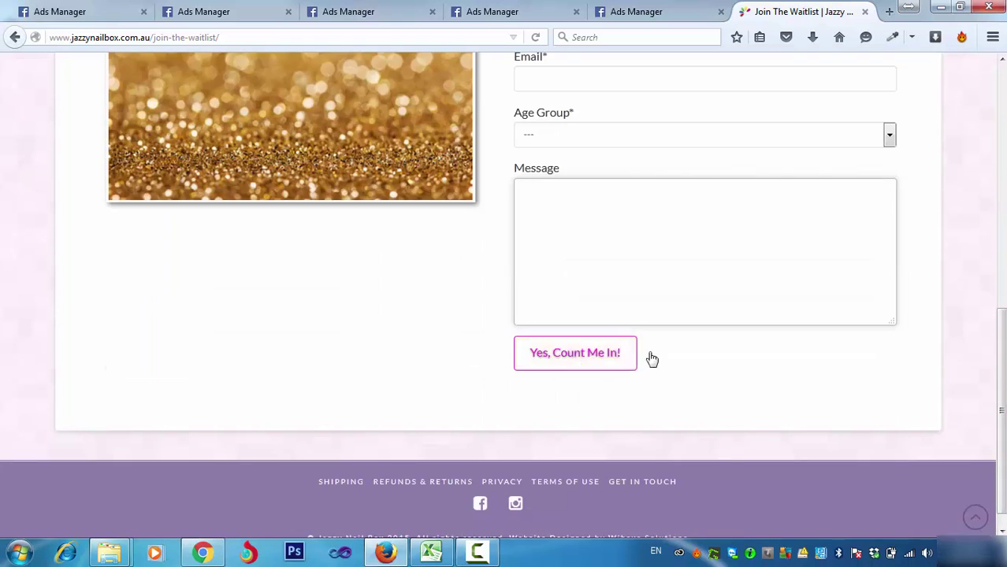
scroll(986, 237, "up", 5)
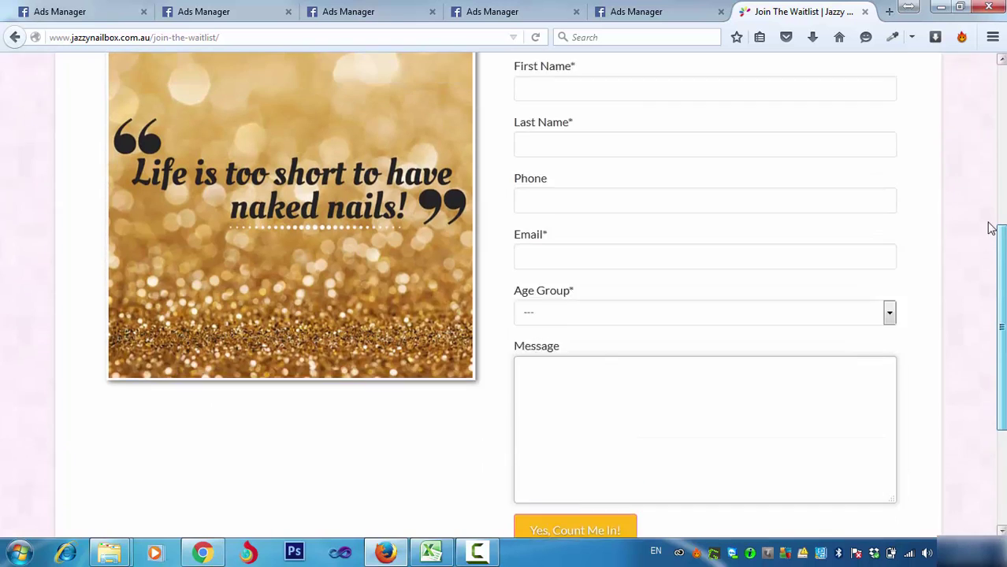
left_click_drag(997, 189, 996, 254)
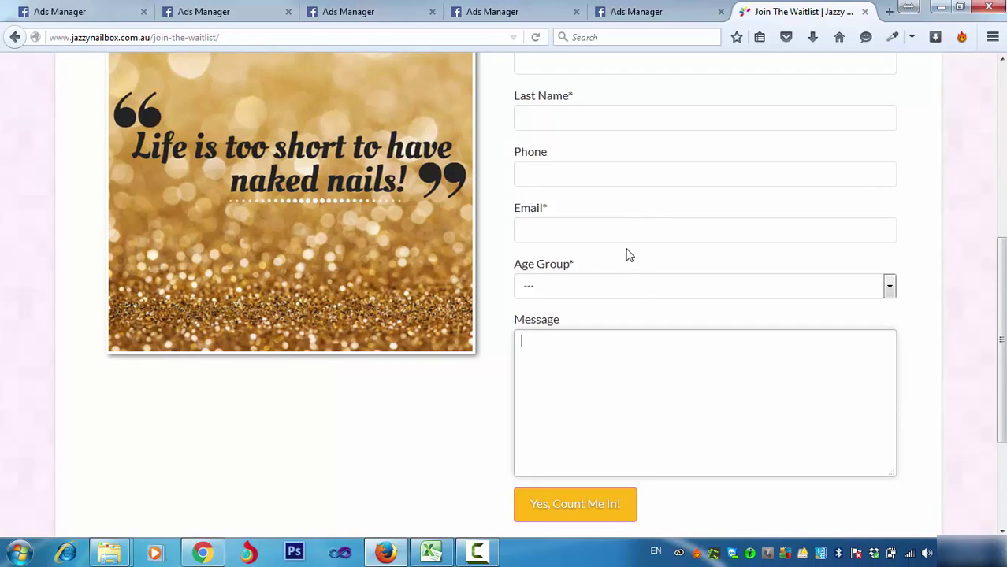
left_click(613, 292)
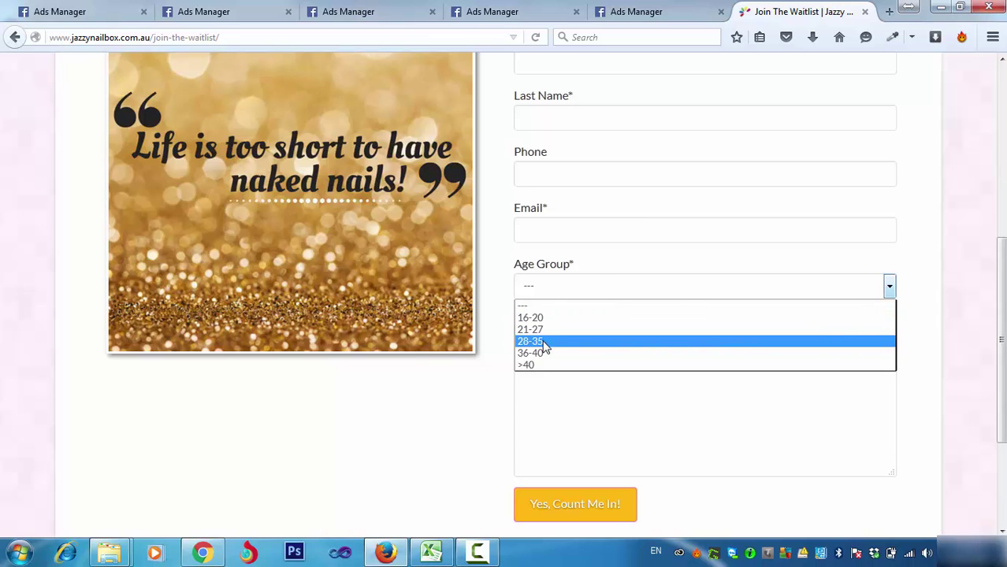
left_click(599, 230)
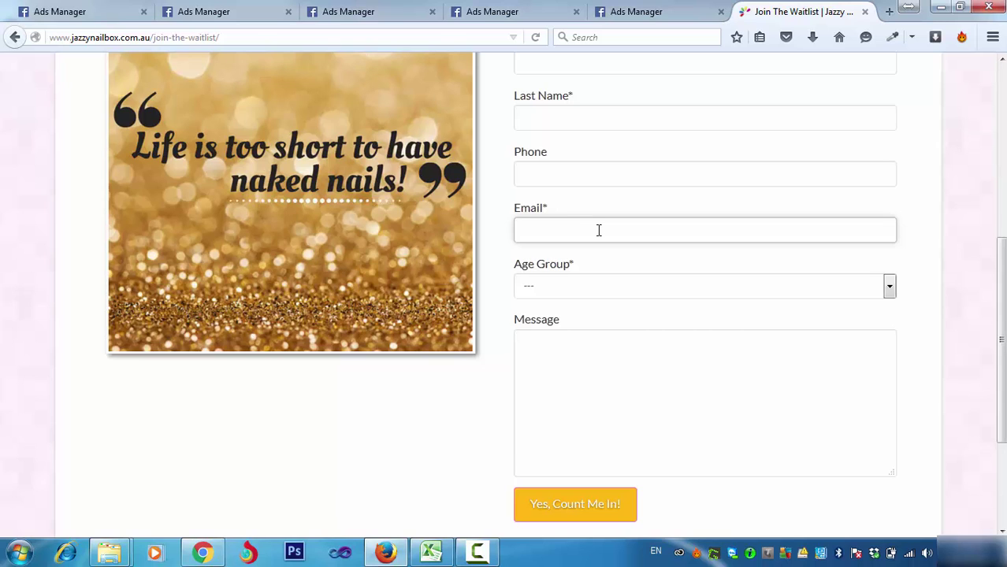
left_click(589, 292)
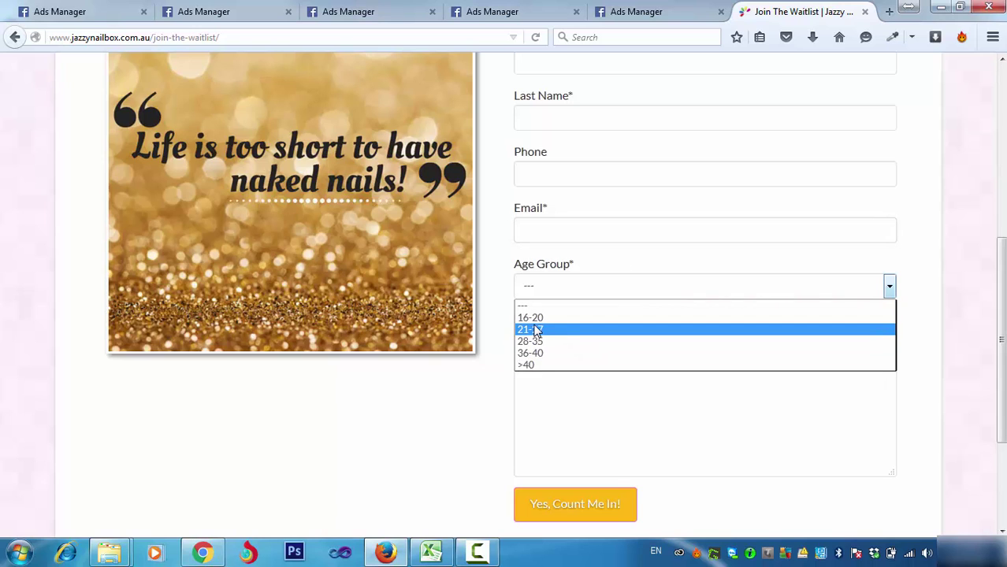
left_click(430, 551)
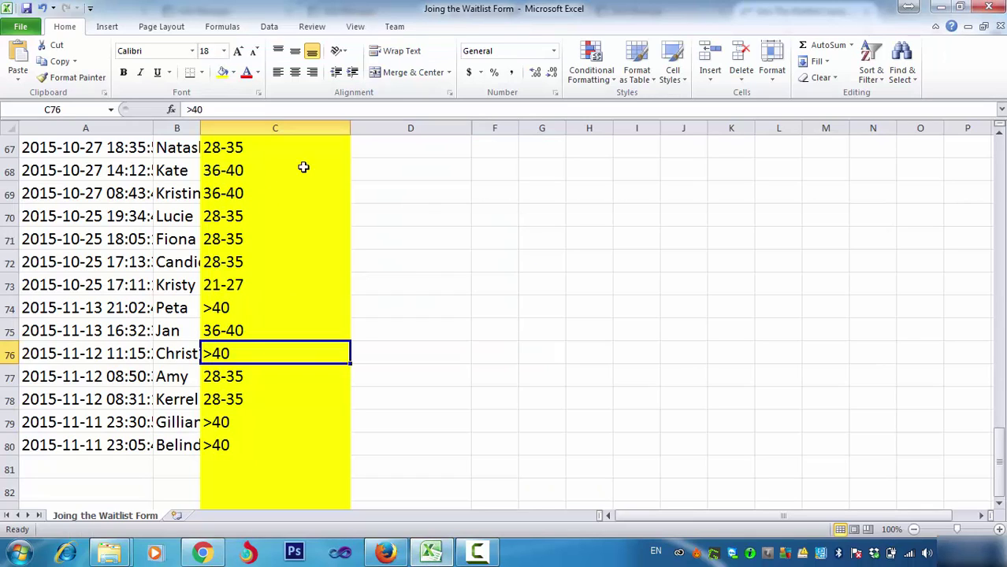
left_click_drag(997, 457, 997, 155)
left_click(242, 170)
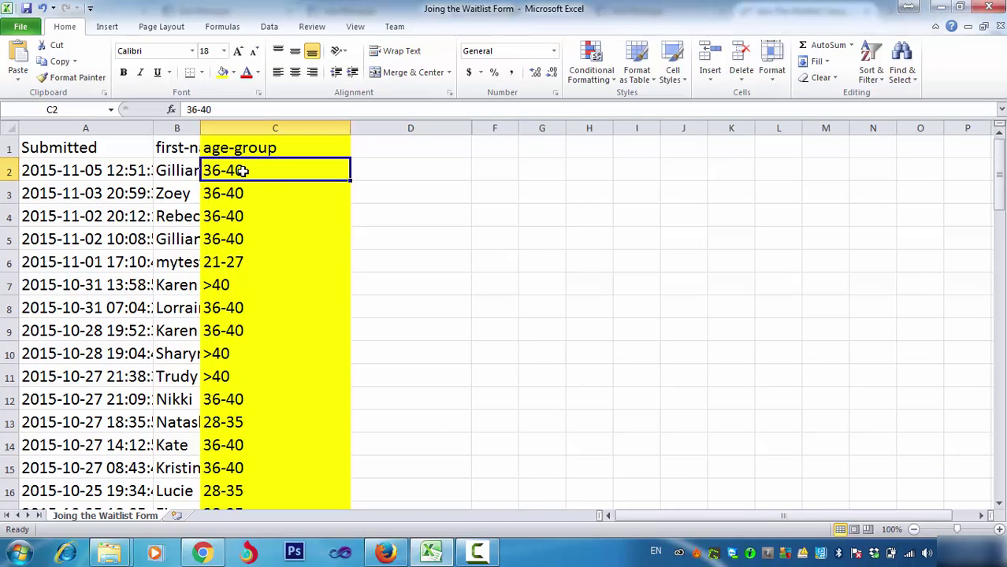
key("Up")
key("Down")
key("Up")
key("Down")
key("Down")
key("Up")
key("Down")
key("Down")
key("Down")
key("Down")
key("Down")
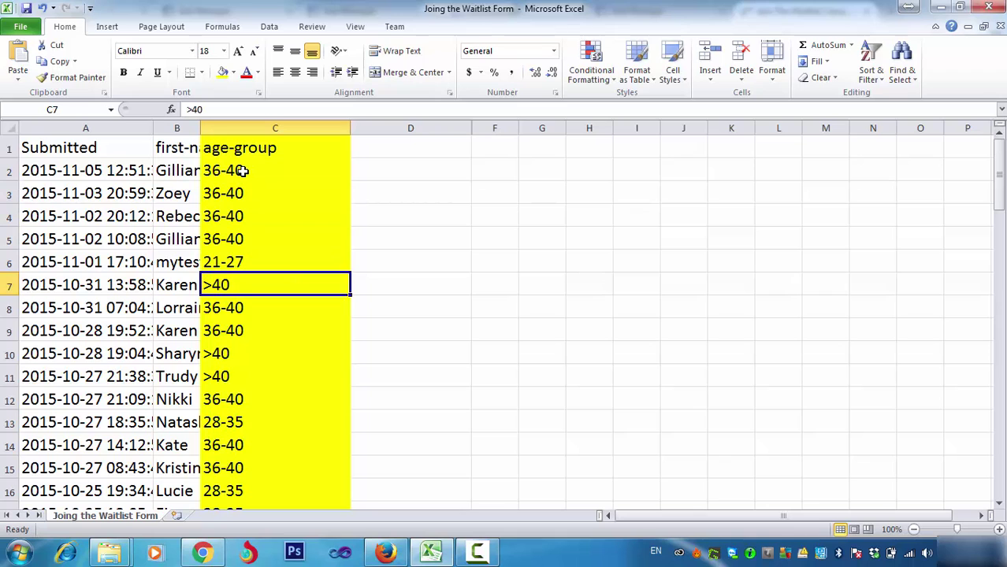
key("Down")
key("Down")
key("Down")
key("Down")
key("Down")
key("Down")
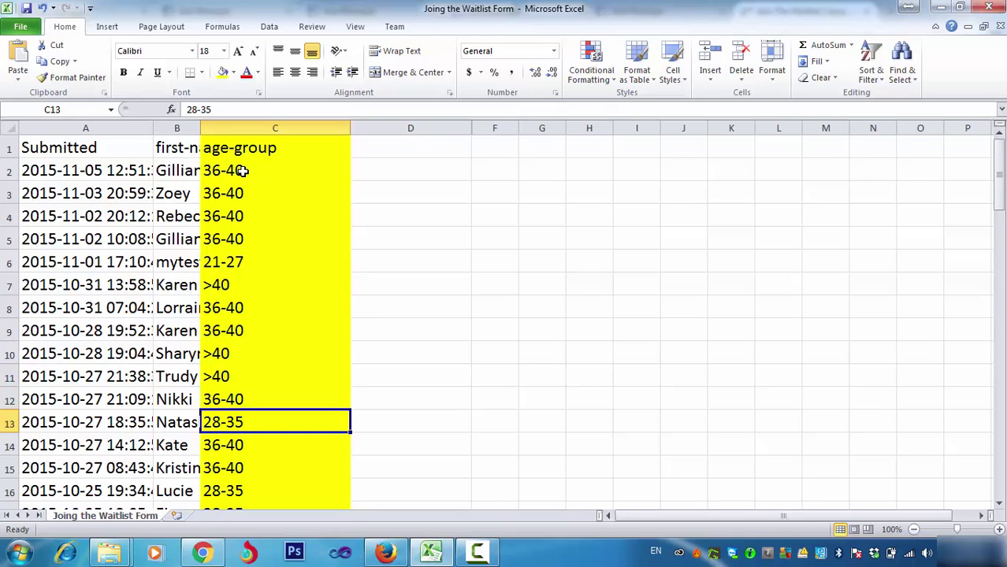
key("Down")
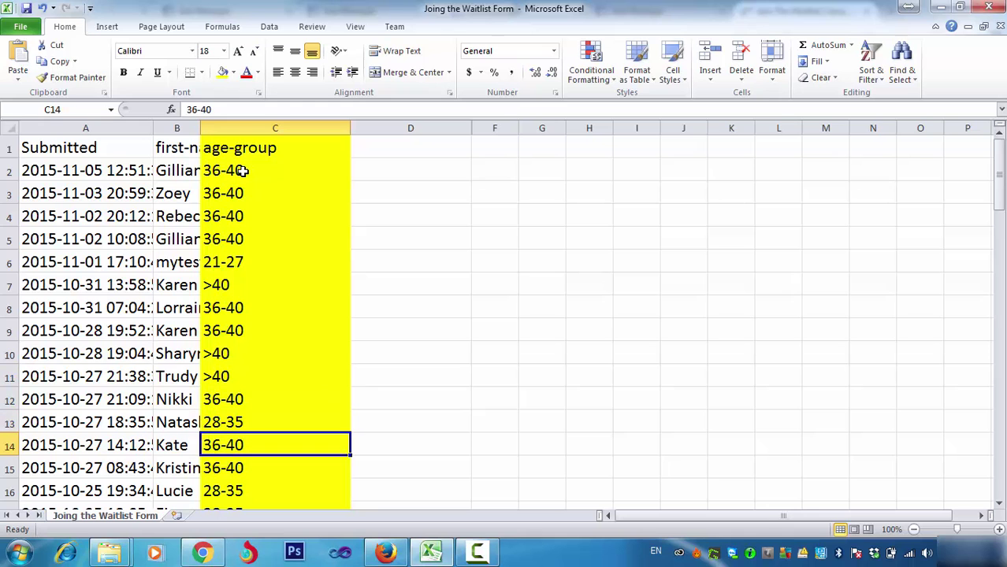
key("Down")
key("Down")
key("Down")
key("Down")
key("Down")
key("Down")
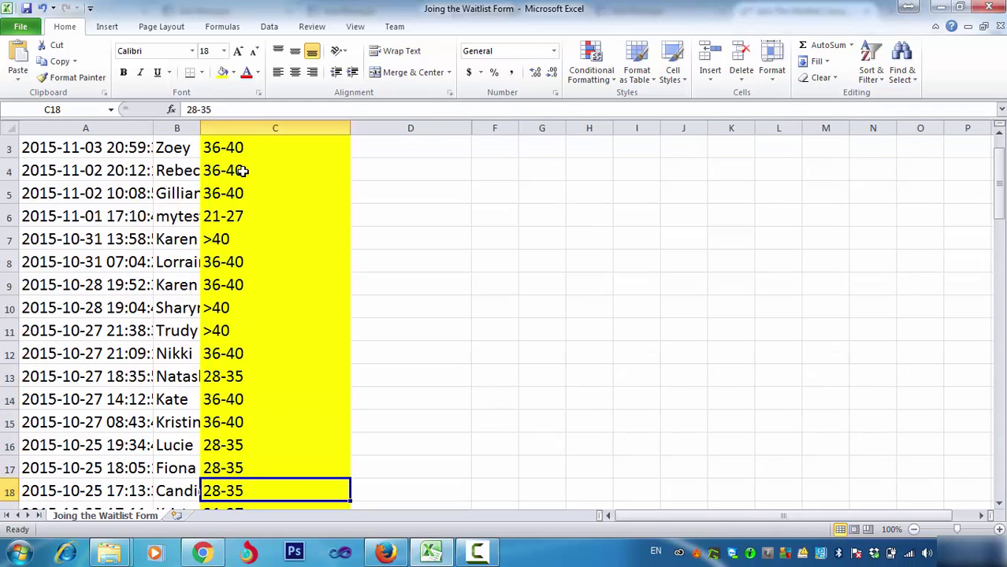
key("Down")
key("Down")
key("Down")
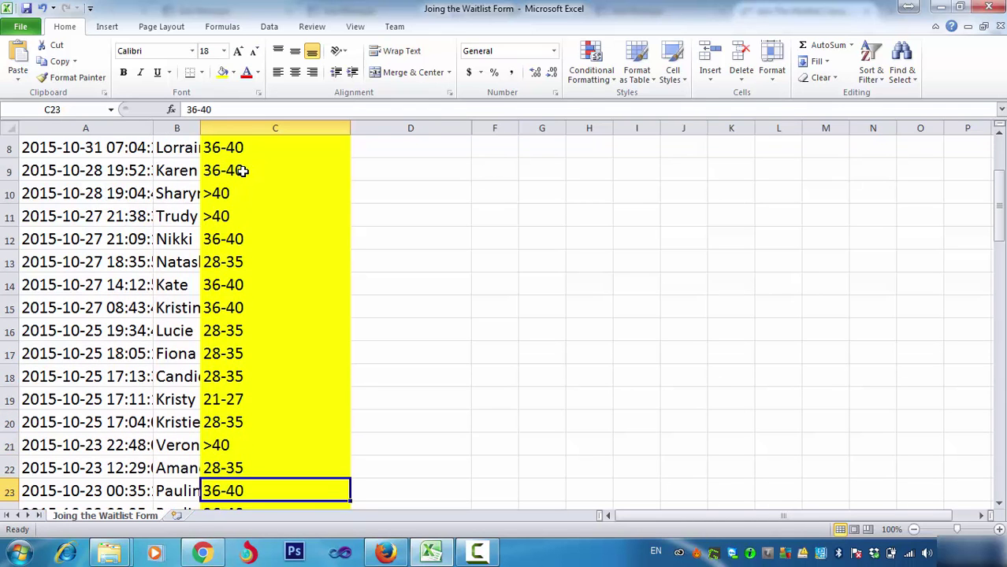
key("Down")
key("Down")
key("Down")
key("Down")
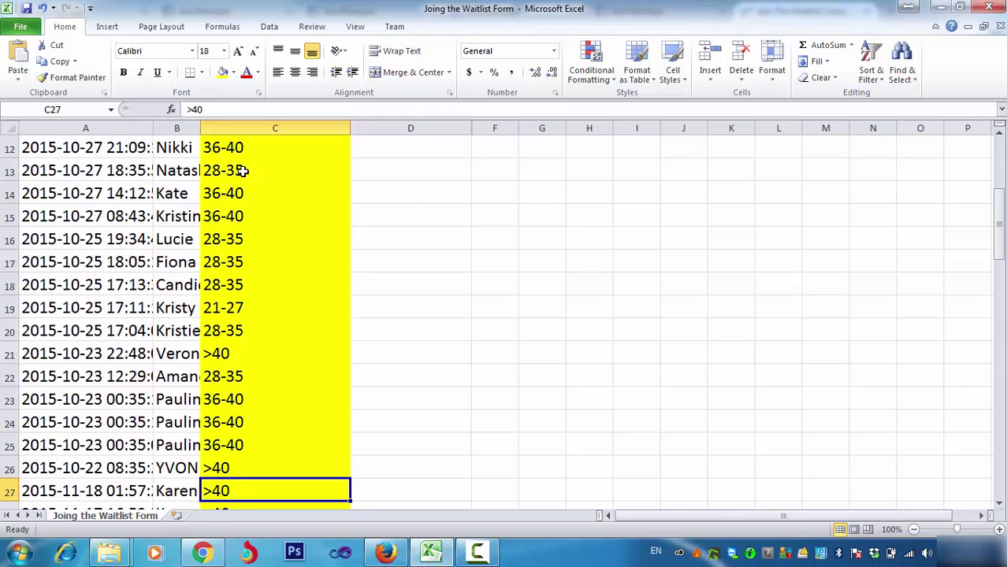
key("Down")
key("Down")
key("Down")
key("Down")
key("Down")
key("Down")
key("Down")
key("Down")
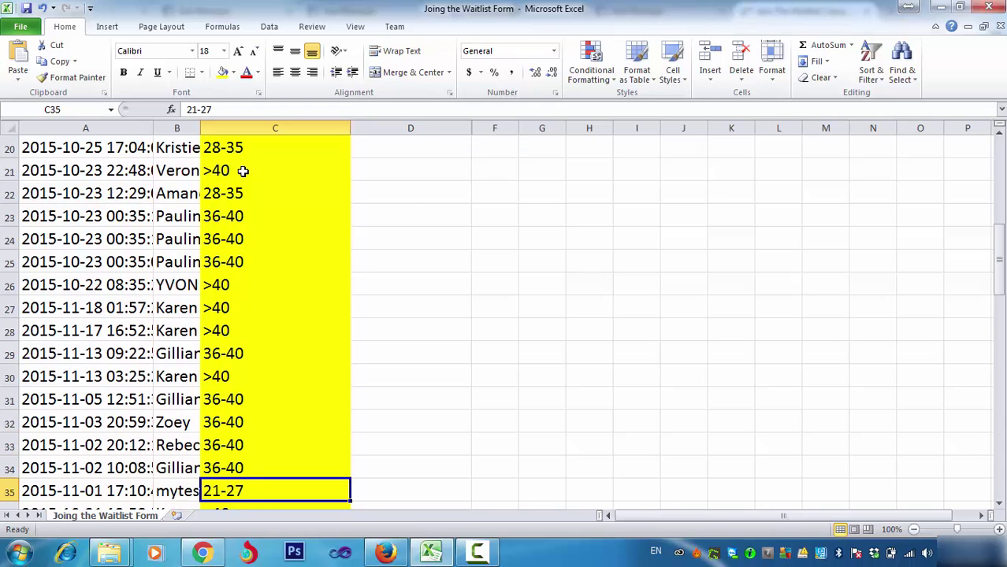
key("Down")
key("Down")
key("Down")
key("Down")
key("Down")
key("Down")
key("Down")
key("Down")
key("Down")
key("Down")
key("Down")
key("Down")
key("Down")
key("Down")
key("Down")
key("Down")
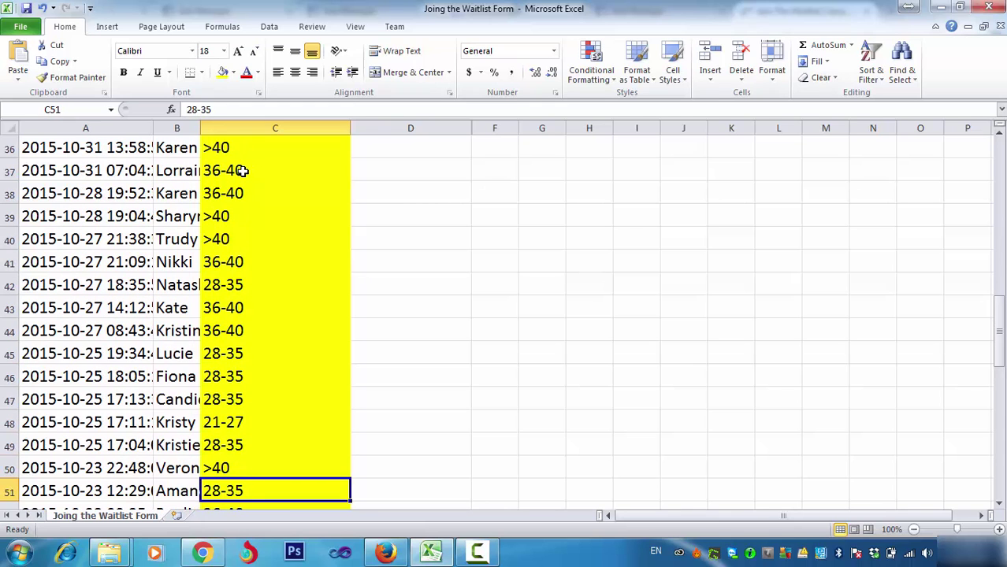
key("Down")
key("Up")
key("Up")
key("Up")
key("Up")
key("Up")
key("Down")
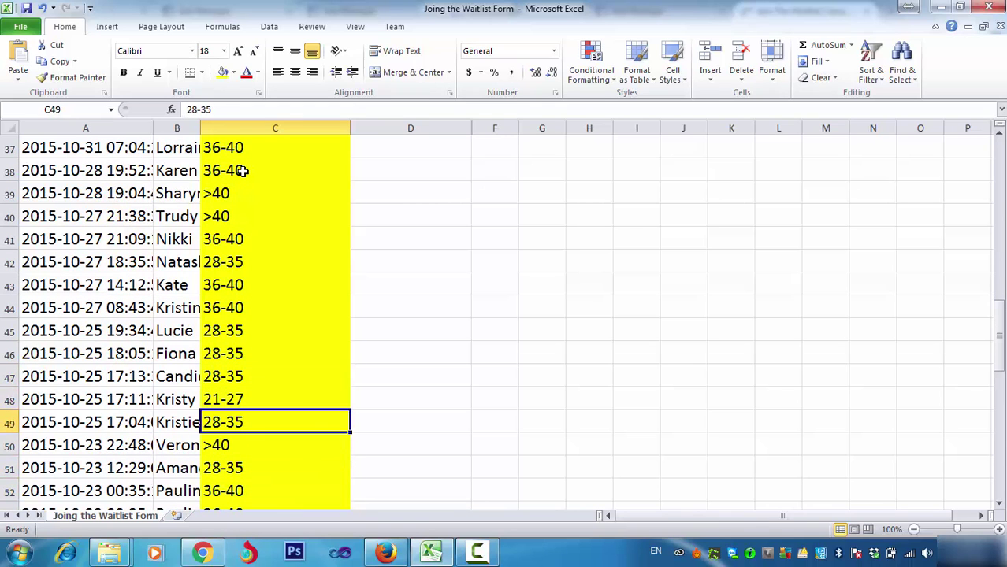
key("Down")
key("Down")
key("Down")
key("Down")
key("Down")
key("Up")
key("Up")
key("Up")
key("Up")
key("Up")
key("Up")
key("Down")
key("Down")
key("Down")
key("Down")
key("Down")
key("Down")
key("Down")
key("Down")
key("Down")
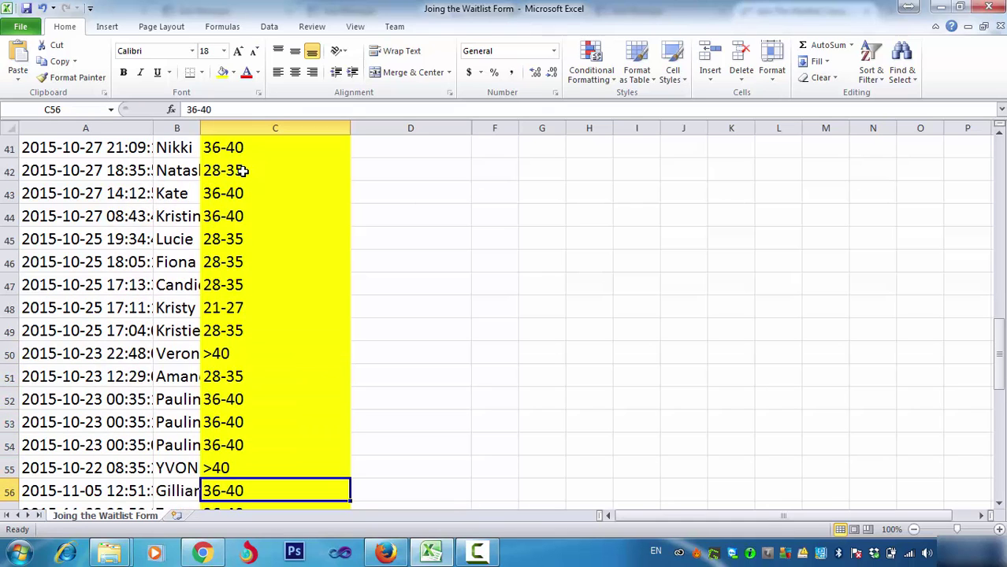
key("Down")
key("Down")
key("Down")
key("Up")
key("Up")
key("Up")
key("Up")
key("Up")
key("Up")
key("Up")
key("Up")
key("Up")
key("Up")
key("Up")
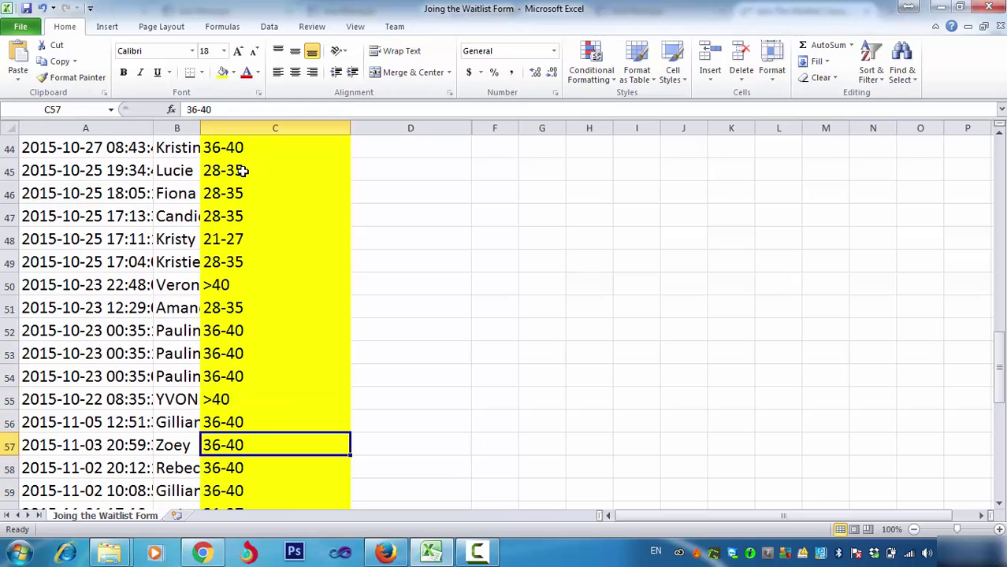
key("Down")
key("Down")
key("Down")
key("Down")
key("Down")
key("Down")
key("Down")
key("Down")
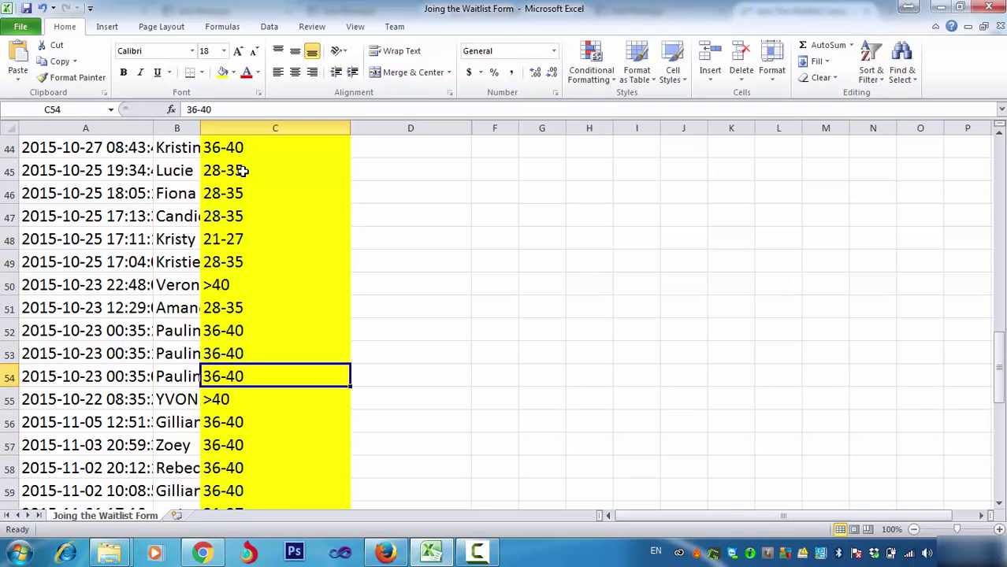
key("Down")
key("Down")
key("Down")
key("Down")
key("Down")
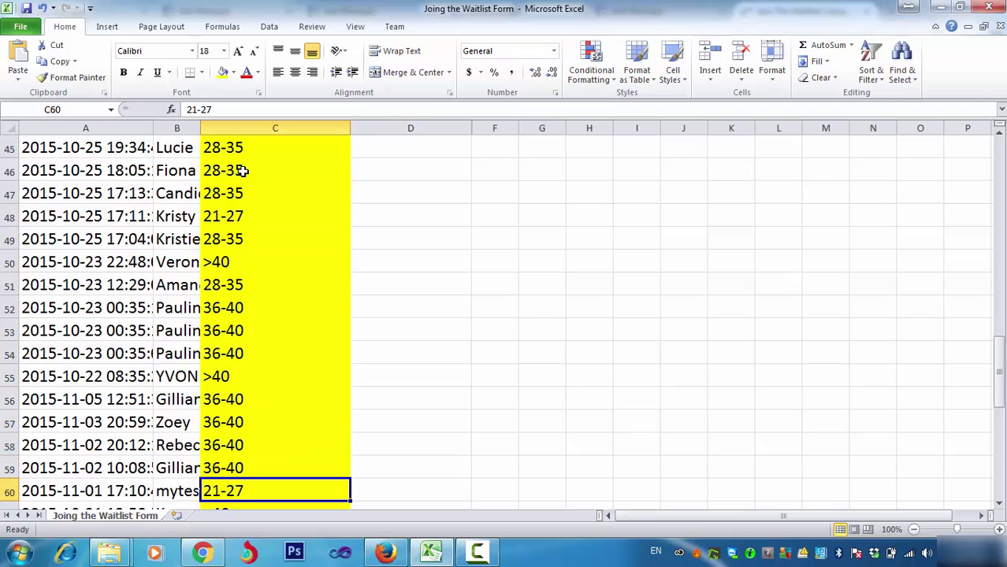
key("Down")
key("Down")
key("Up")
key("Up")
key("Up")
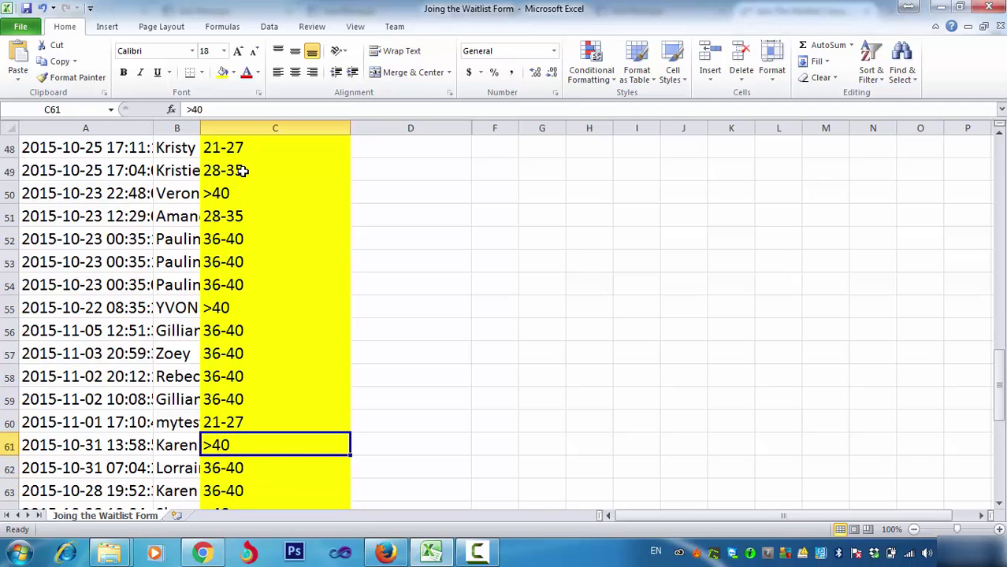
key("Down")
key("Down")
key("Down")
key("Down")
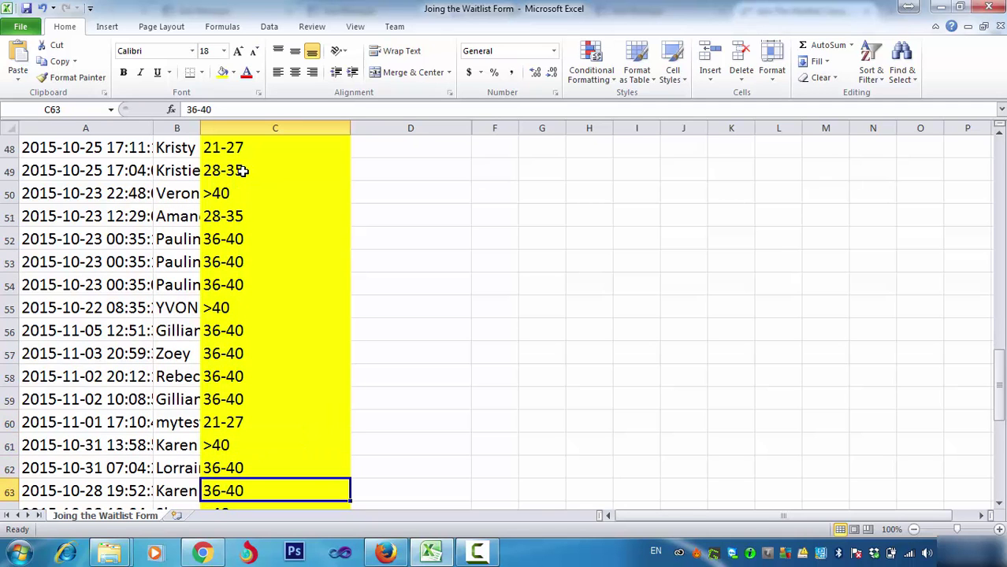
key("Down")
key("Down")
key("Down")
key("Down")
key("Down")
key("Down")
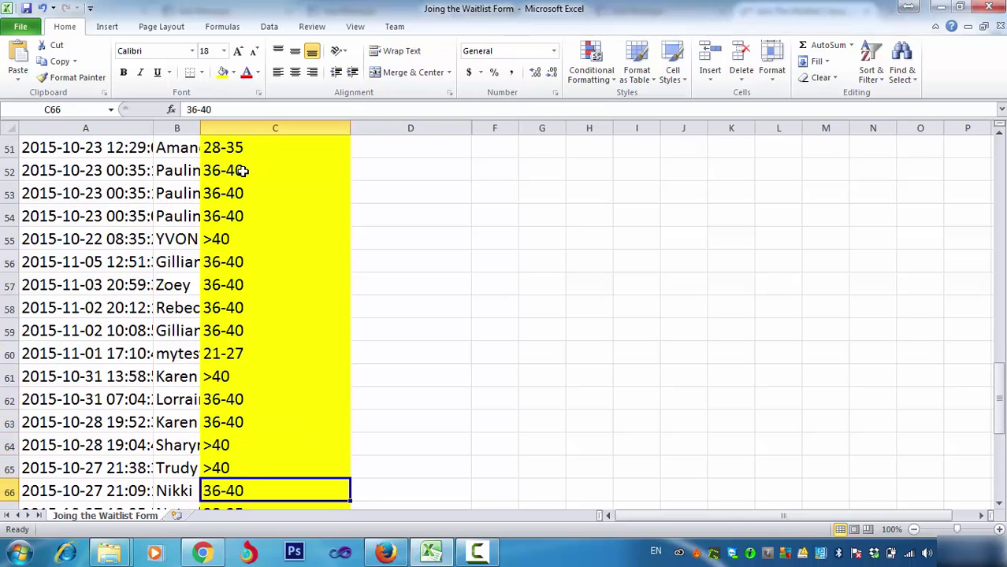